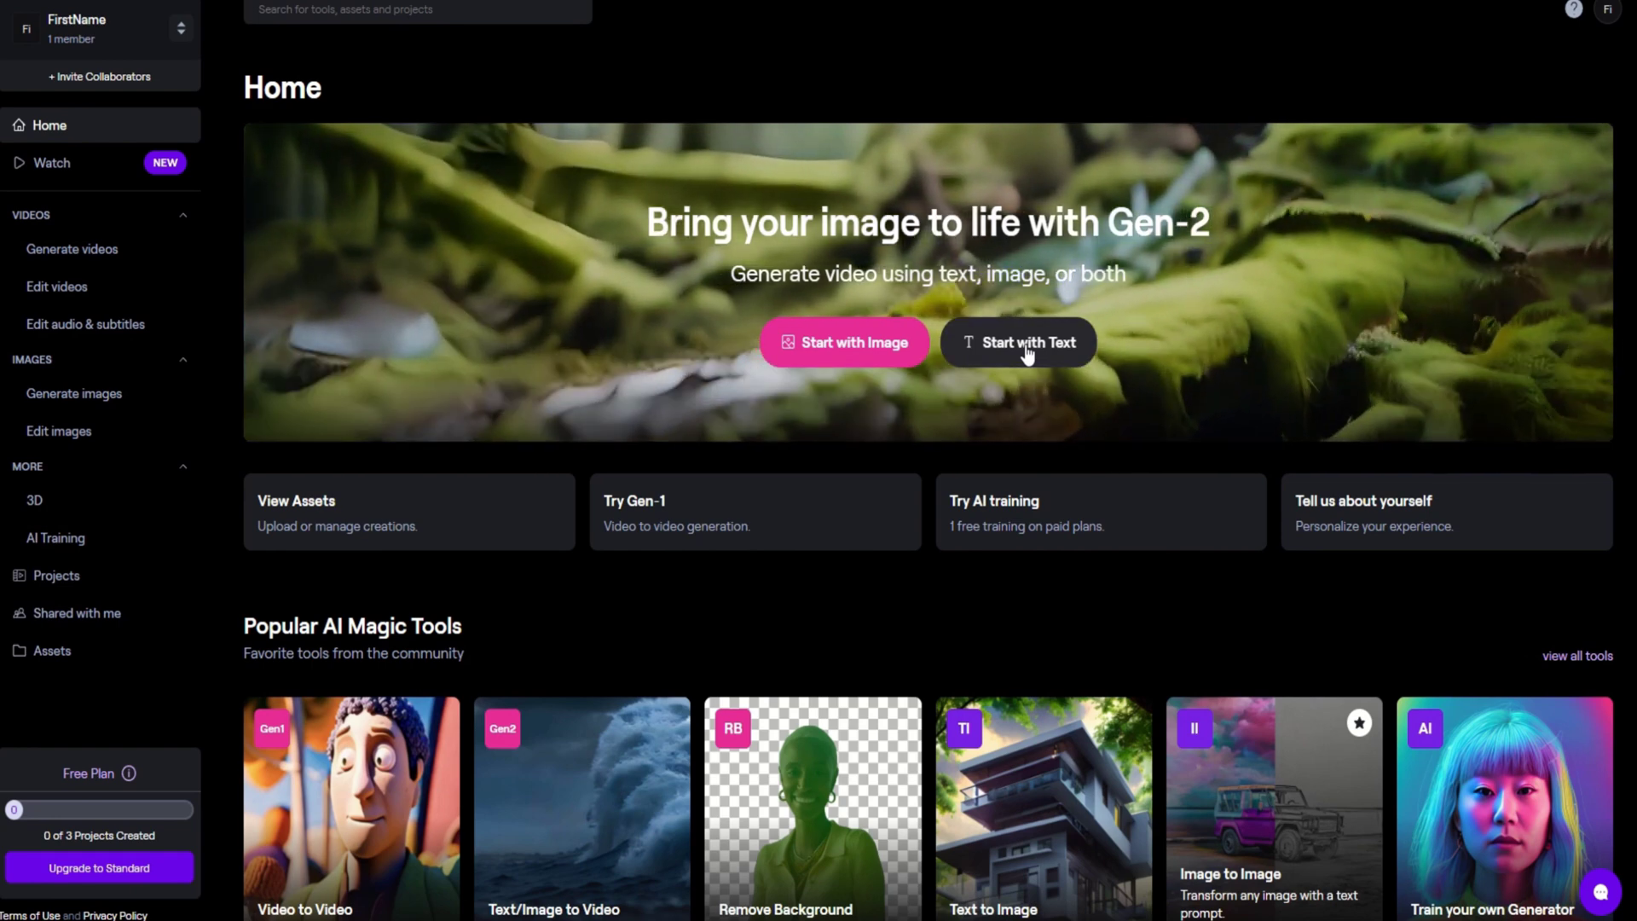
Choose Start with Text to begin a Gen-2 text-to-video generation in Runway.
click(1027, 348)
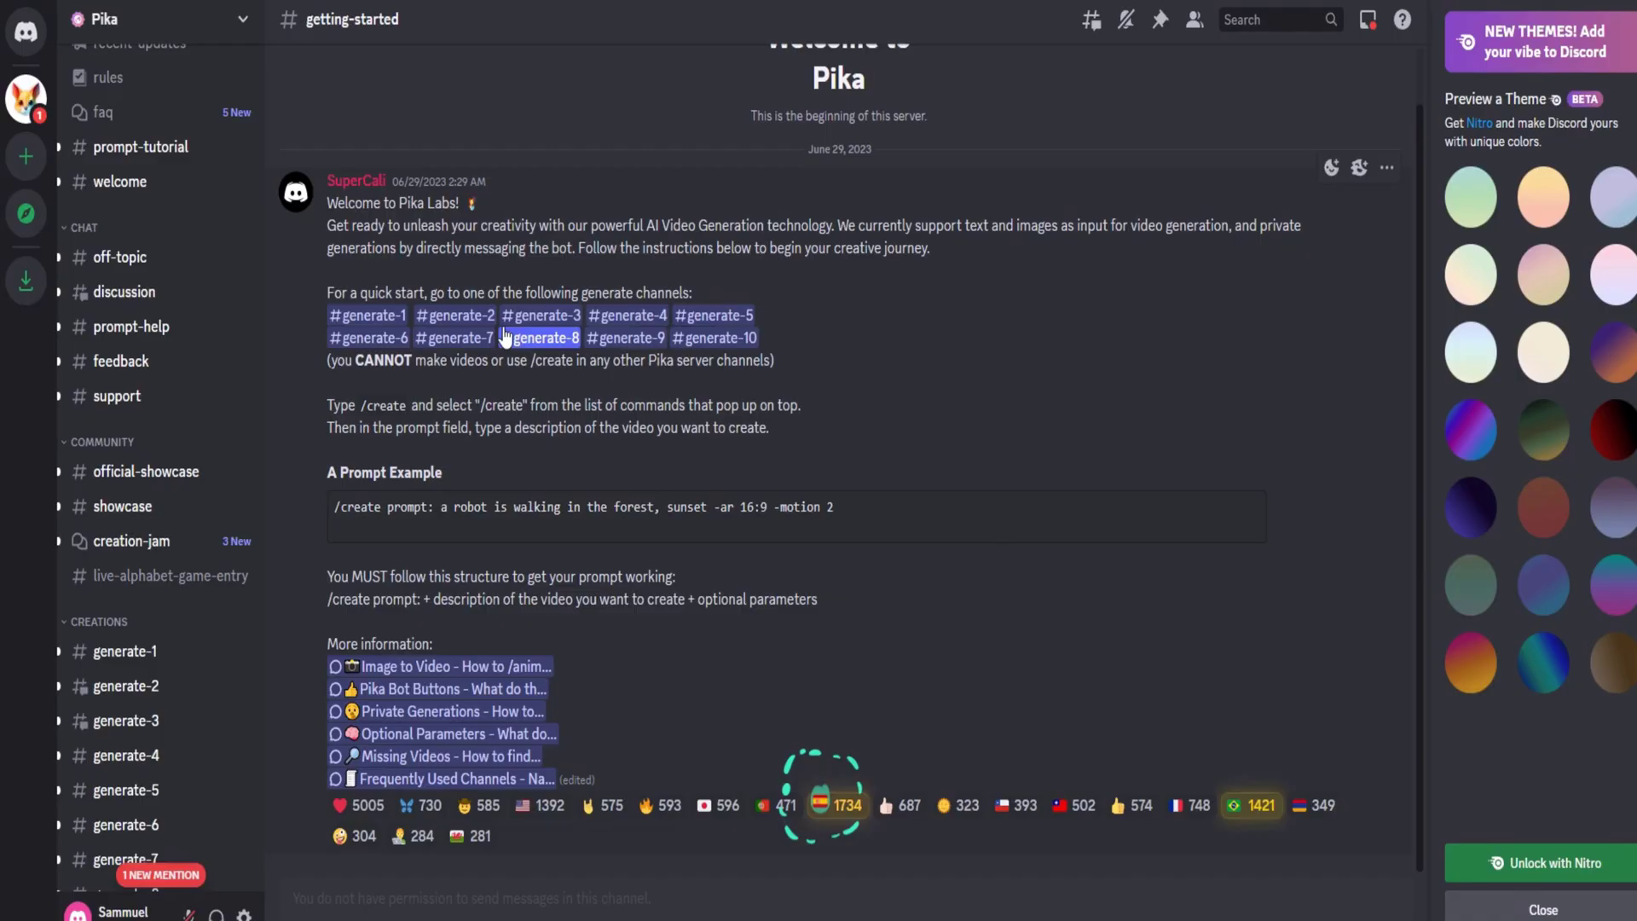
In #generate-1, send /create for a rainy New York street with cars, -motion 4 -fps 24.
click(369, 315)
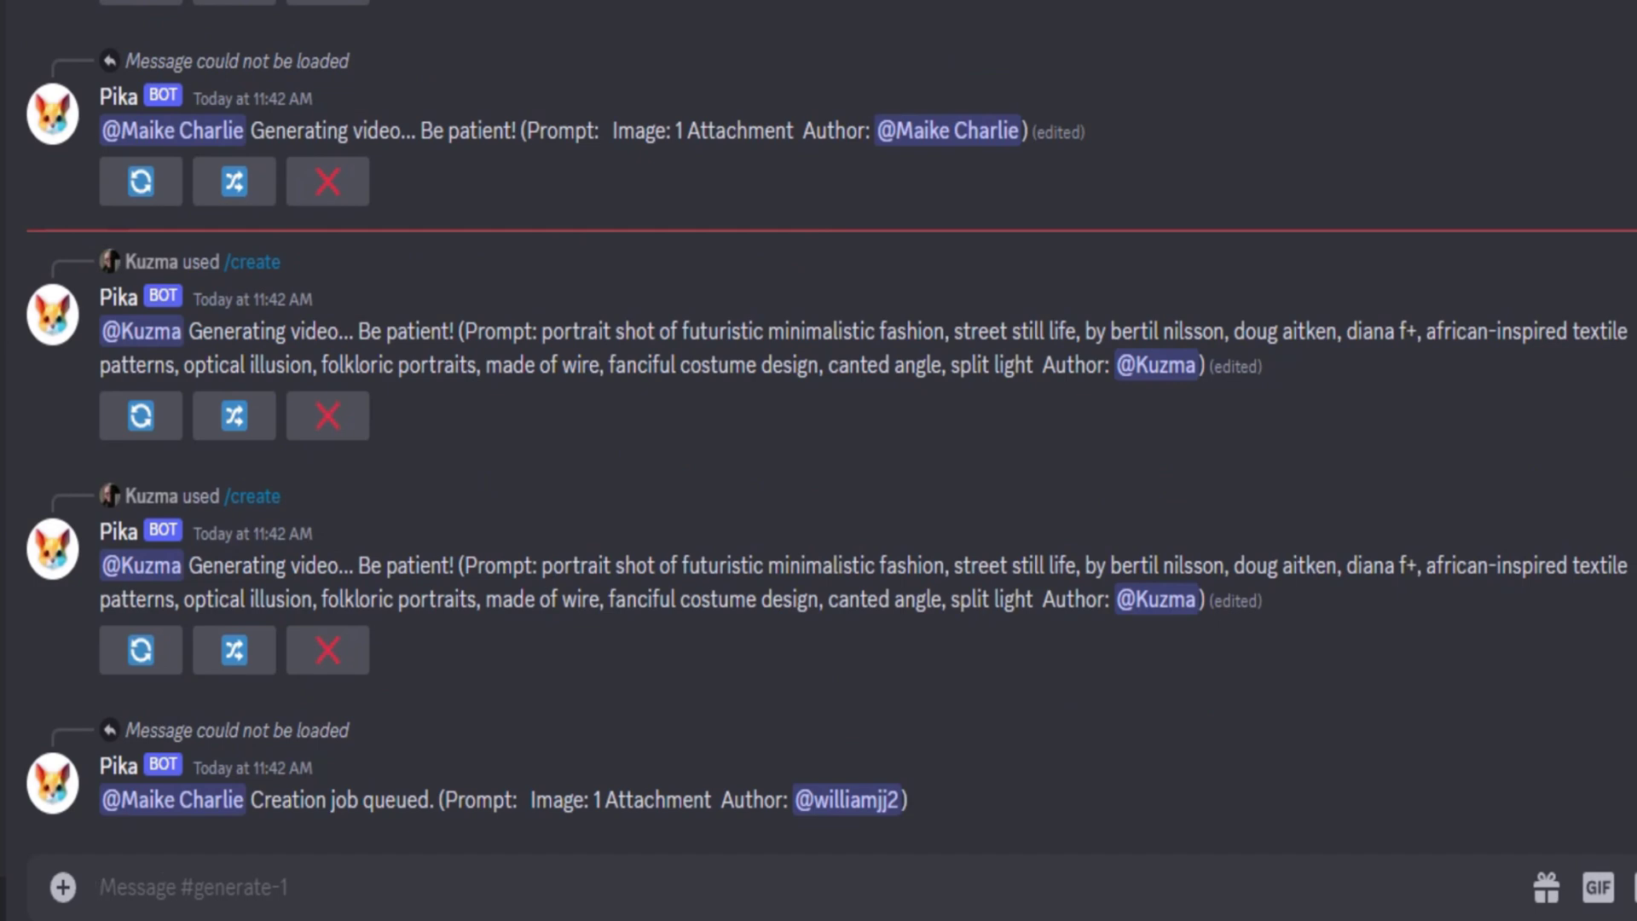
text(/)
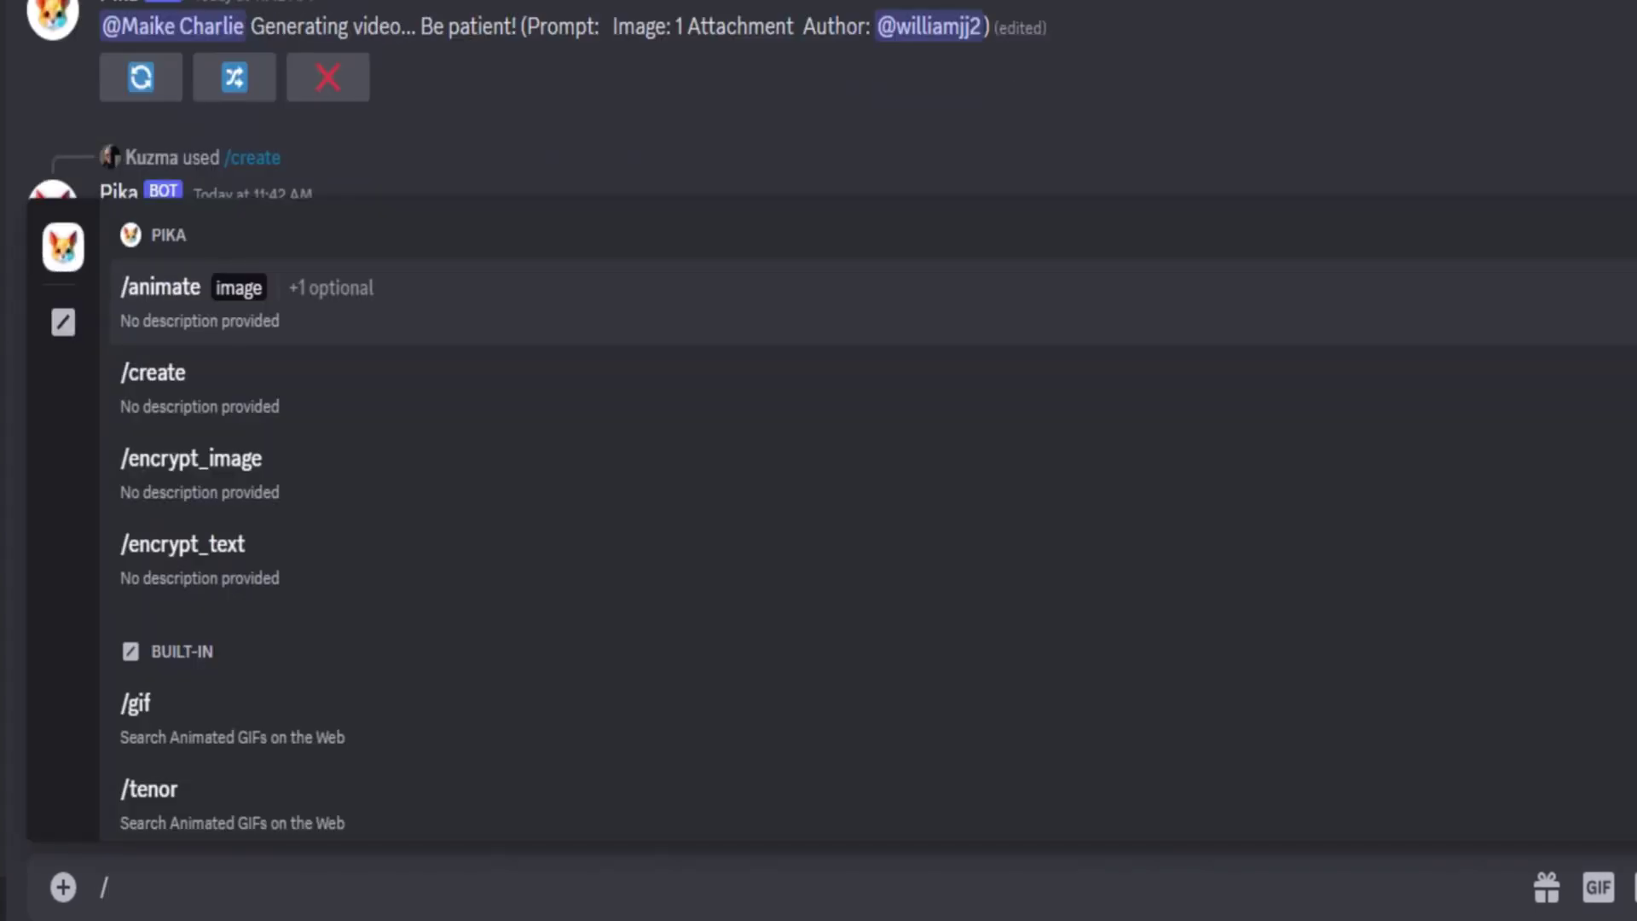
text(Create)
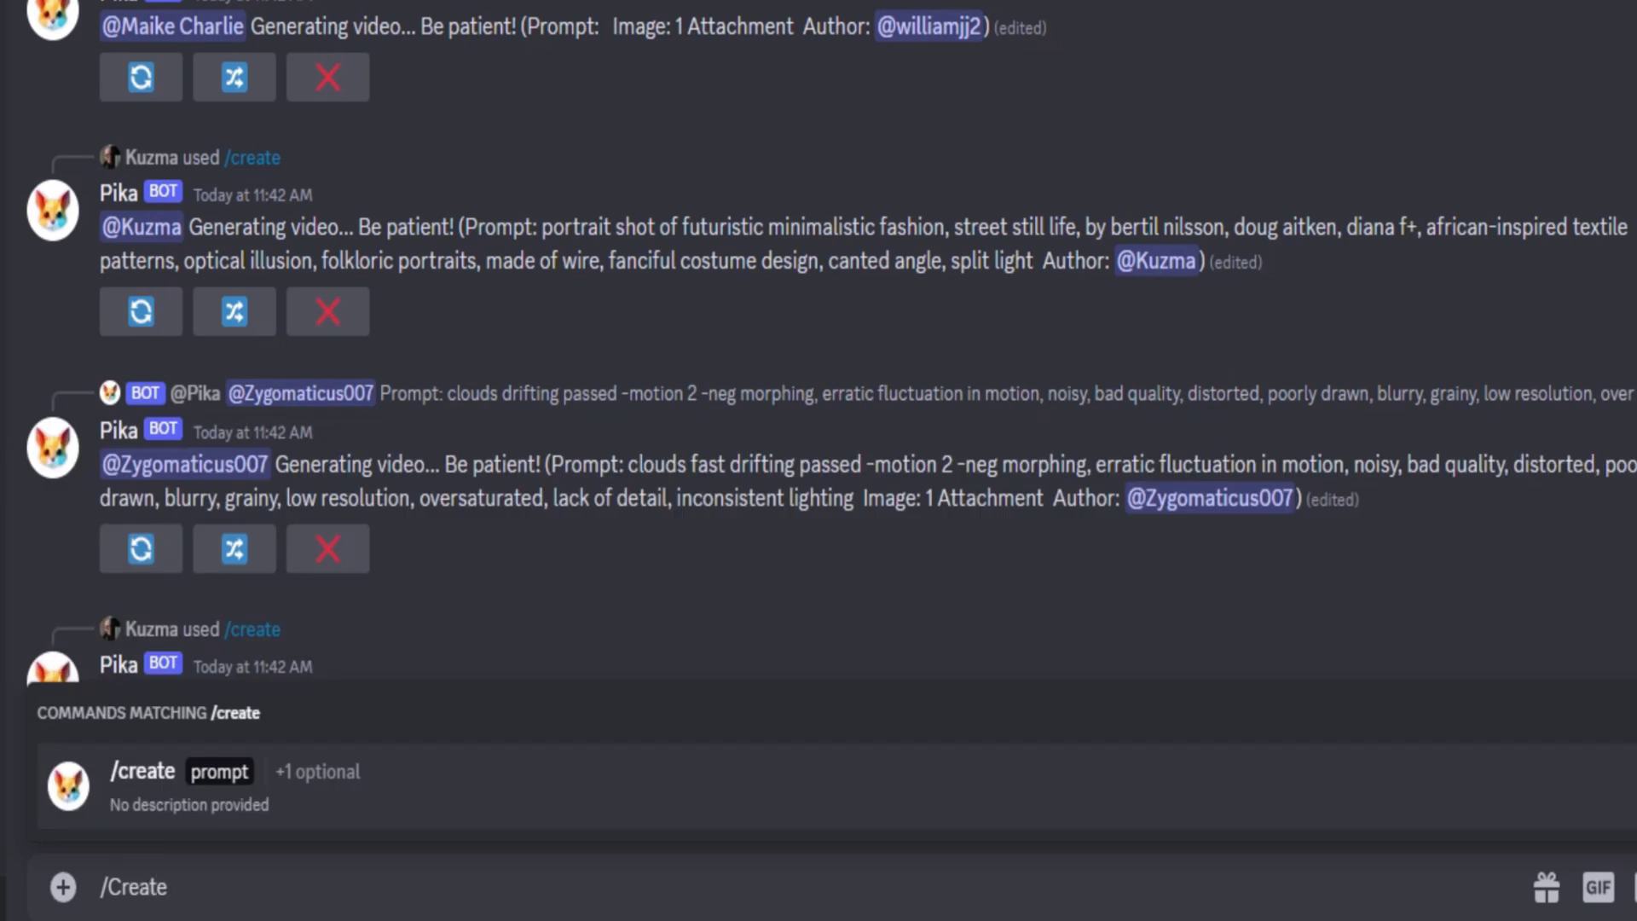
key(Return)
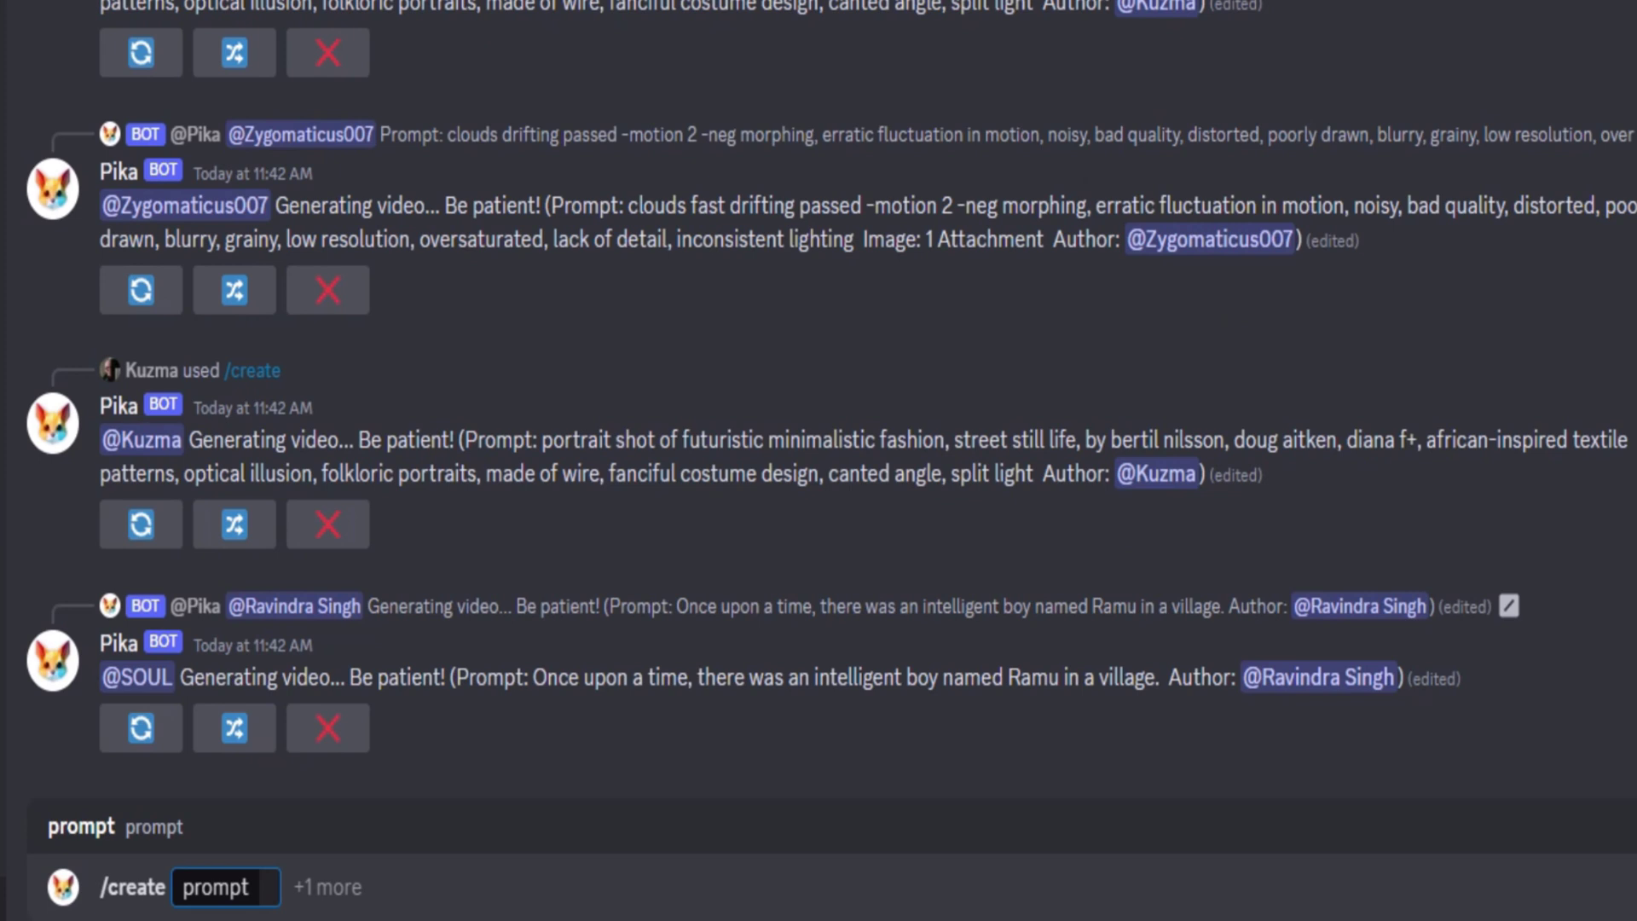
text(new york city street view, cars running , rainning)
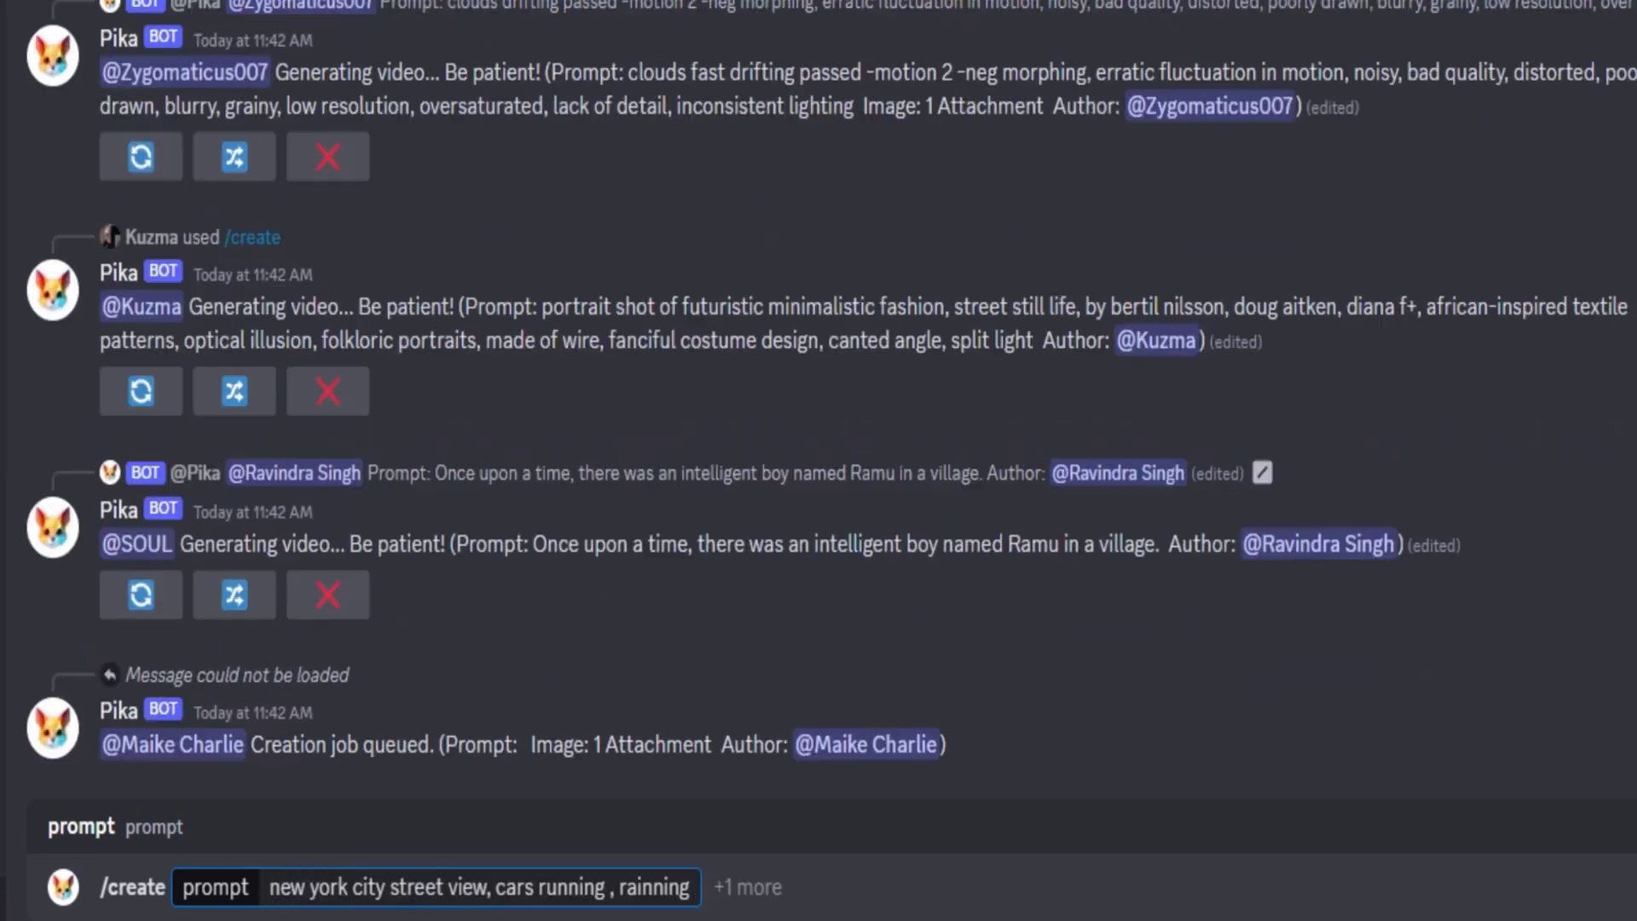
text( -motion)
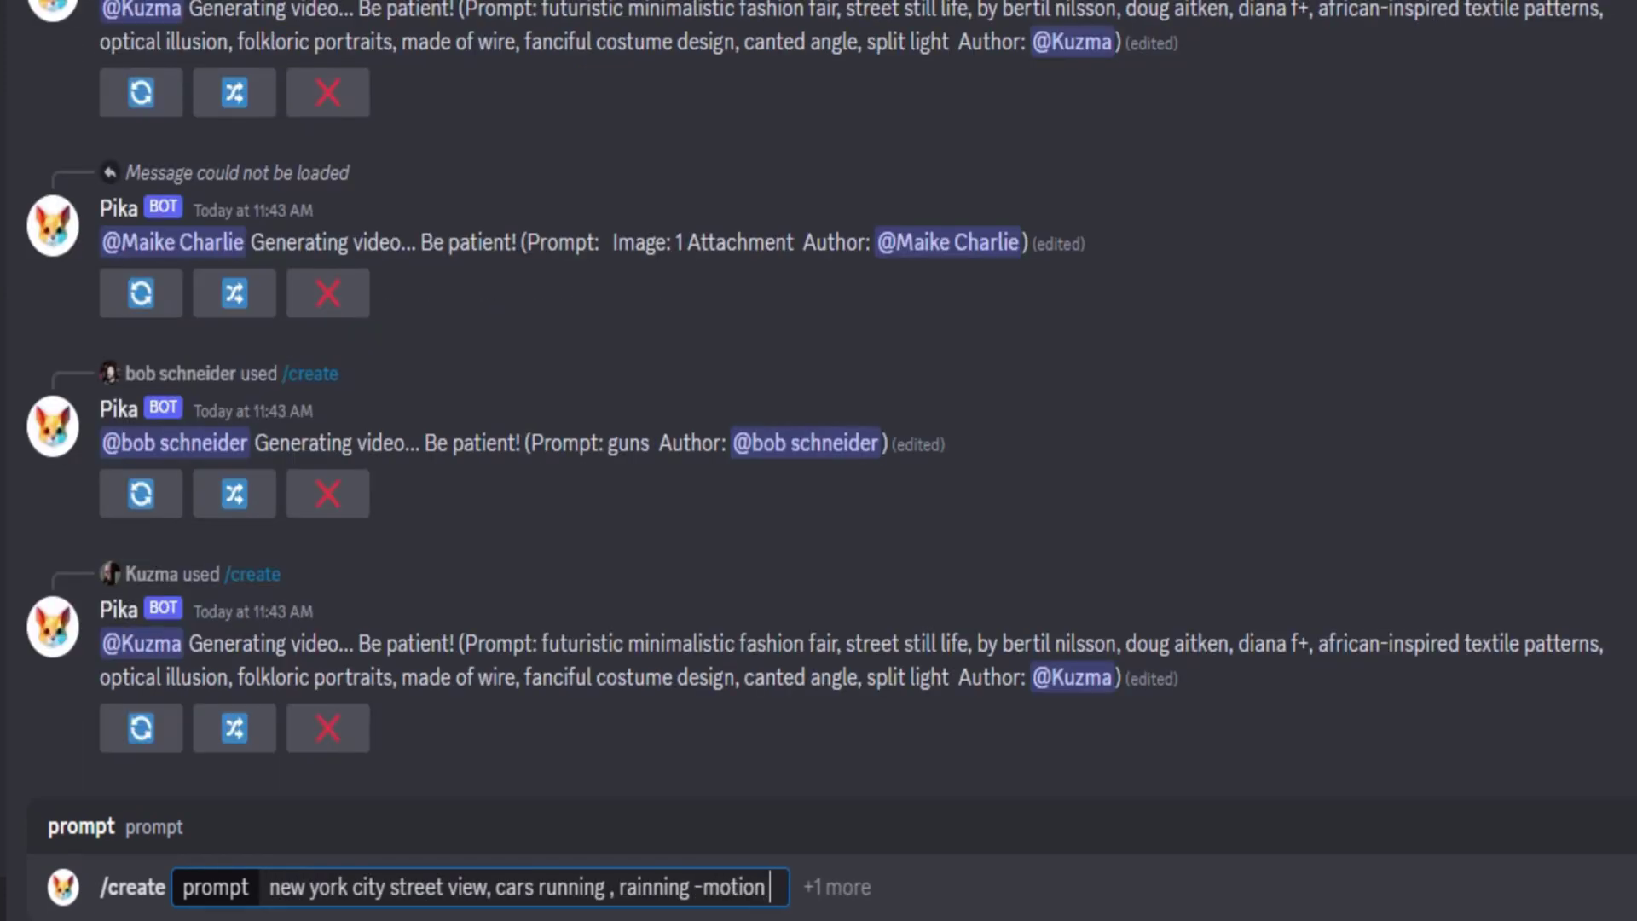
text( 4 -fps 24)
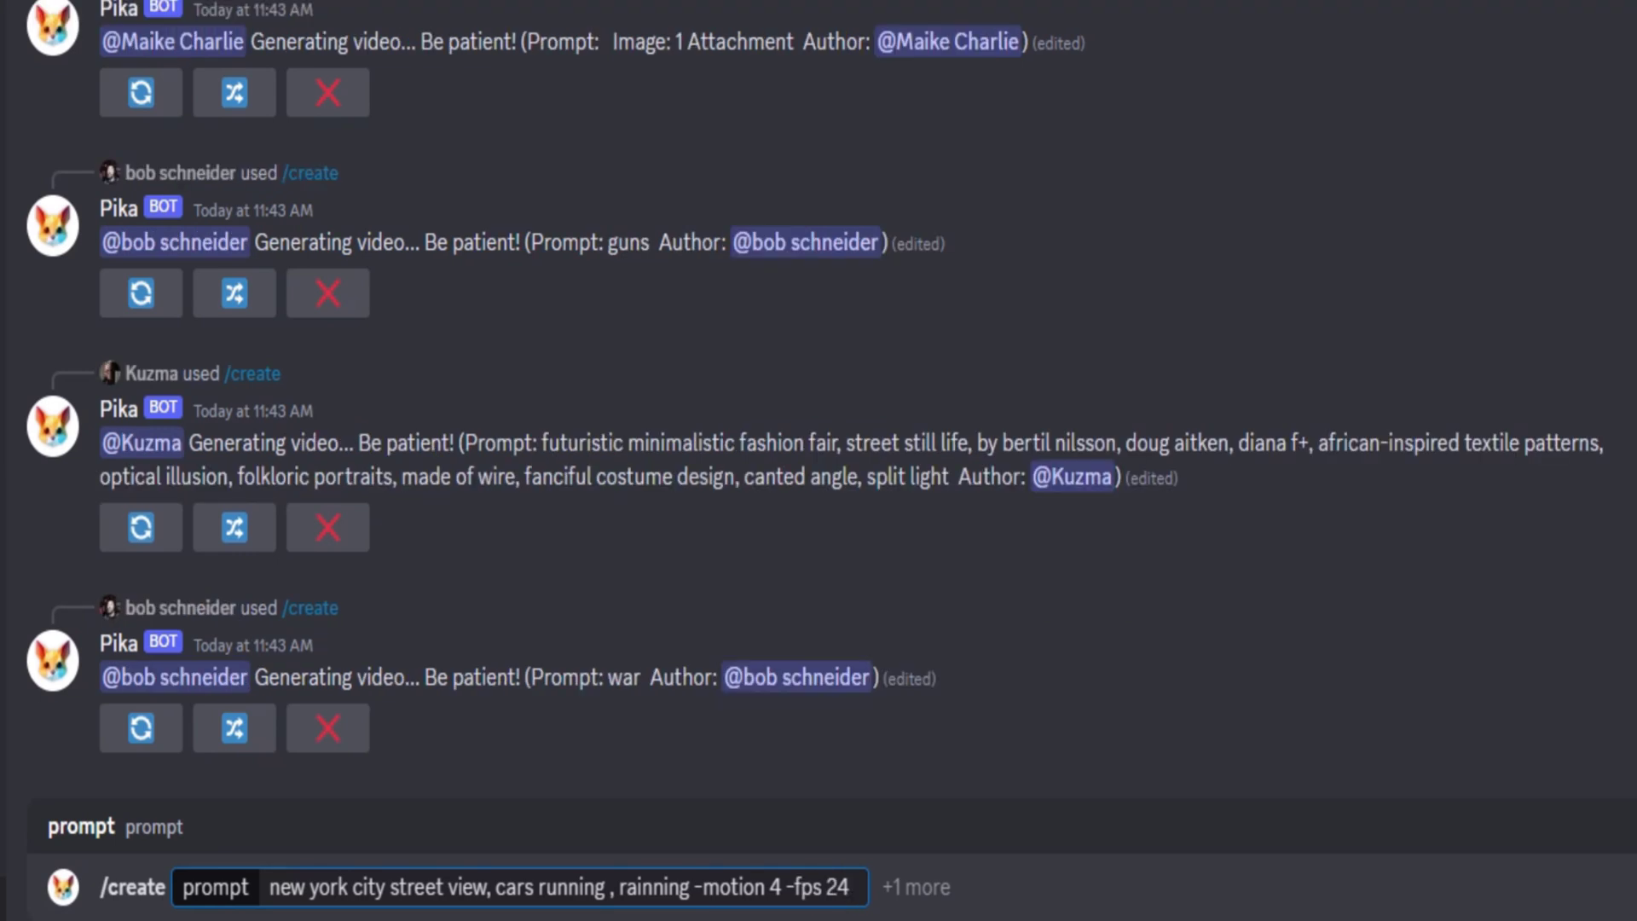
key(Return)
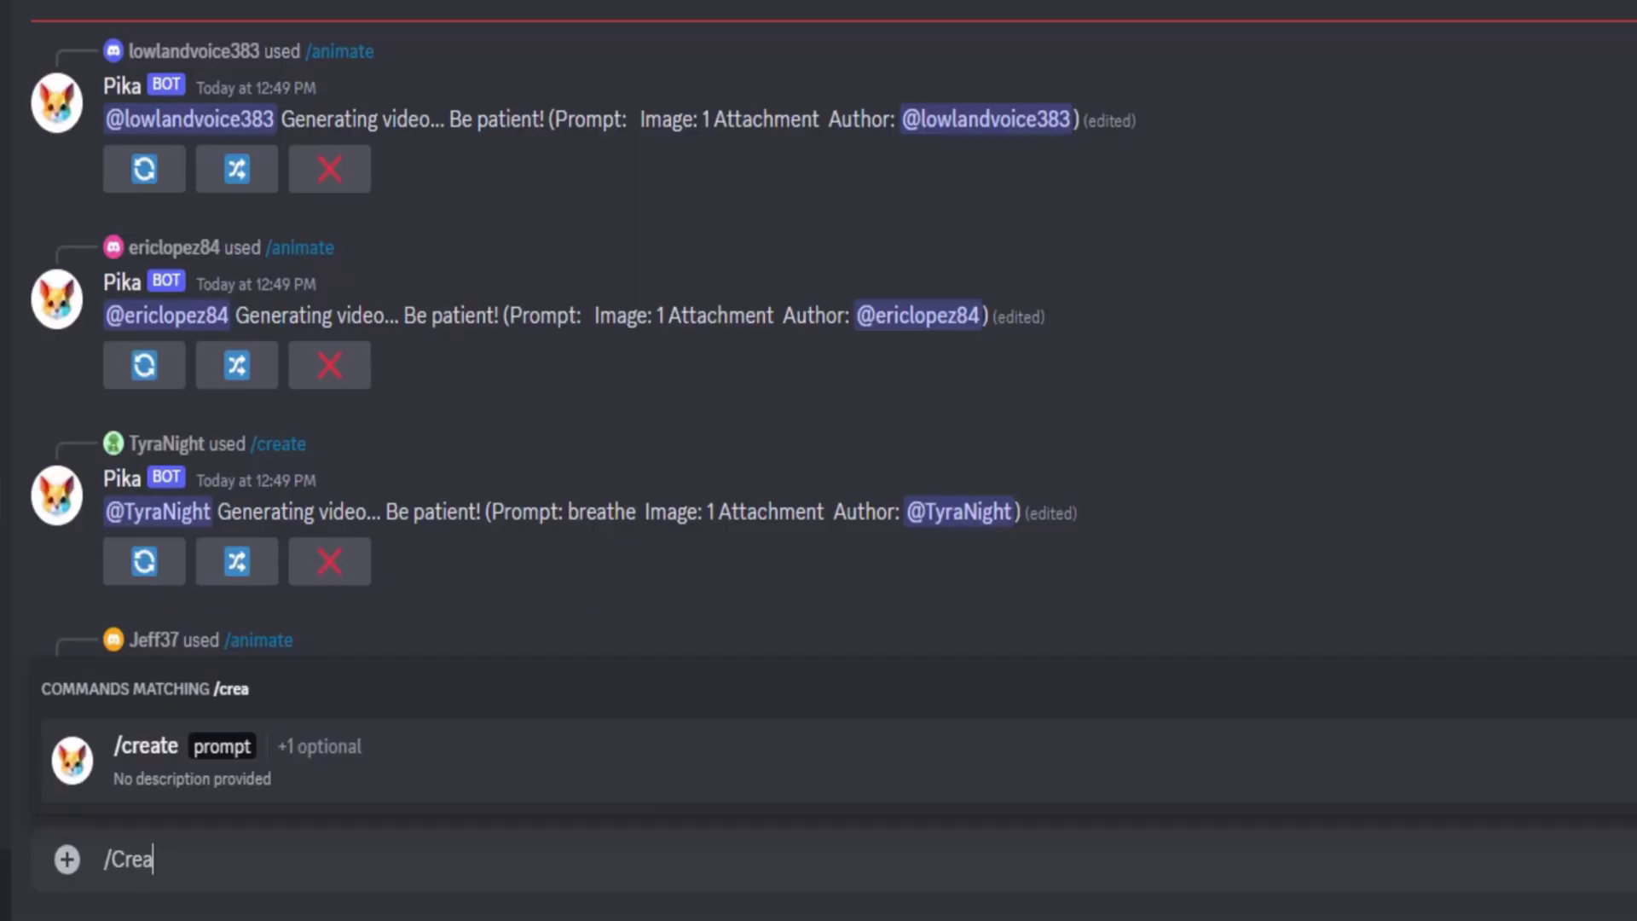
text(ate)
Send /create with the attached lightning train image and a thunderstorm, moving-train prompt.
key(Return)
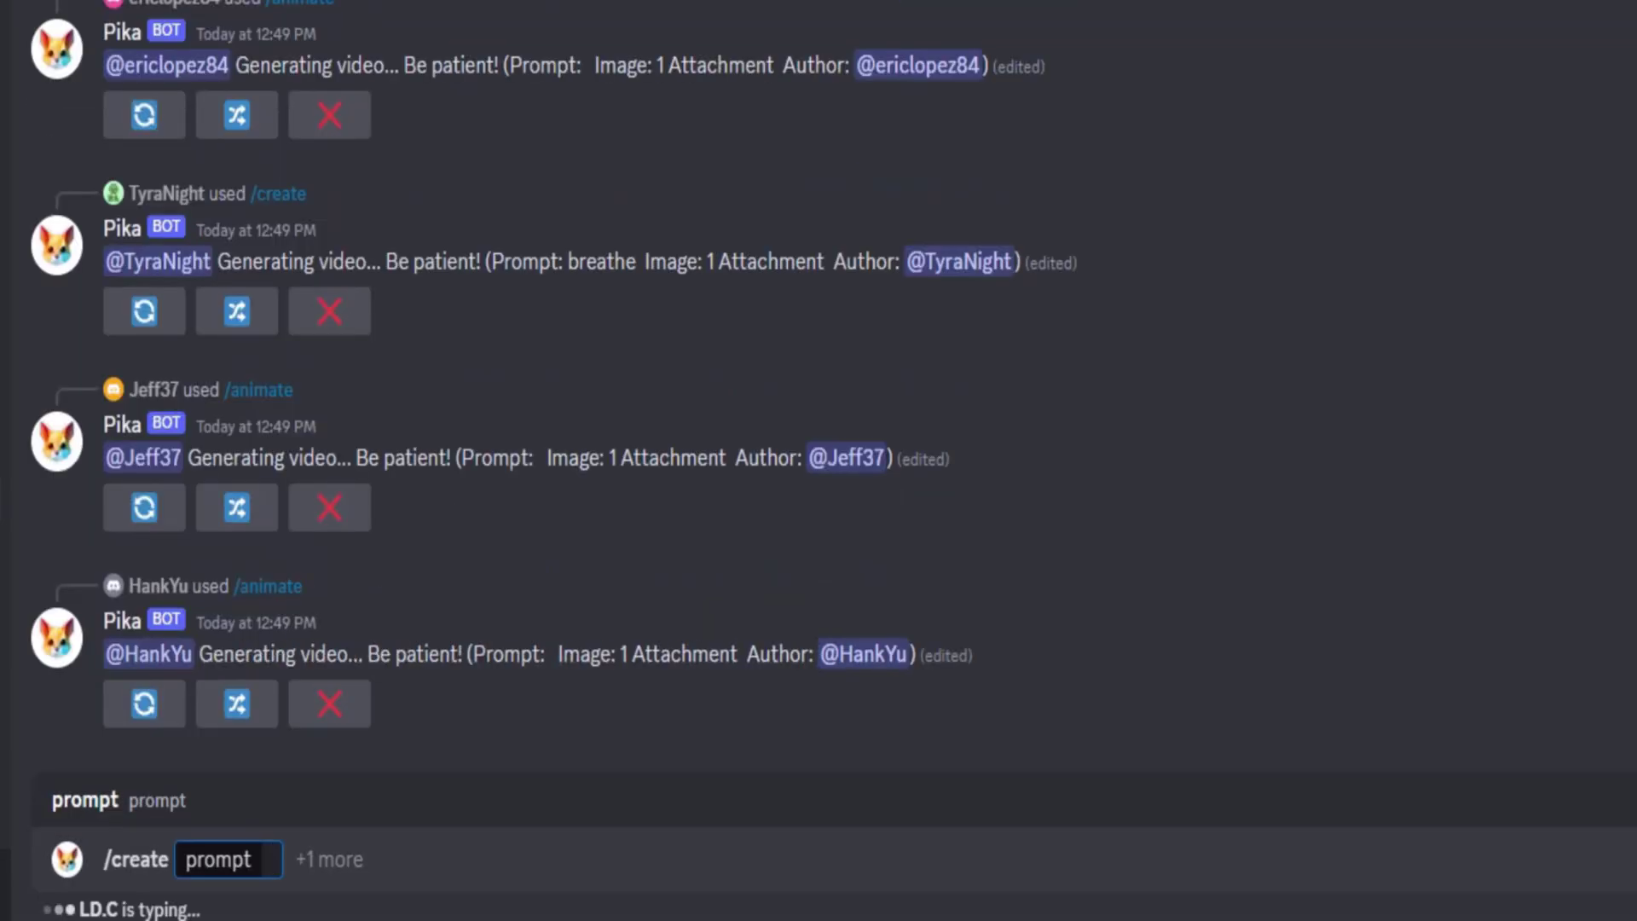
key(BackSpace)
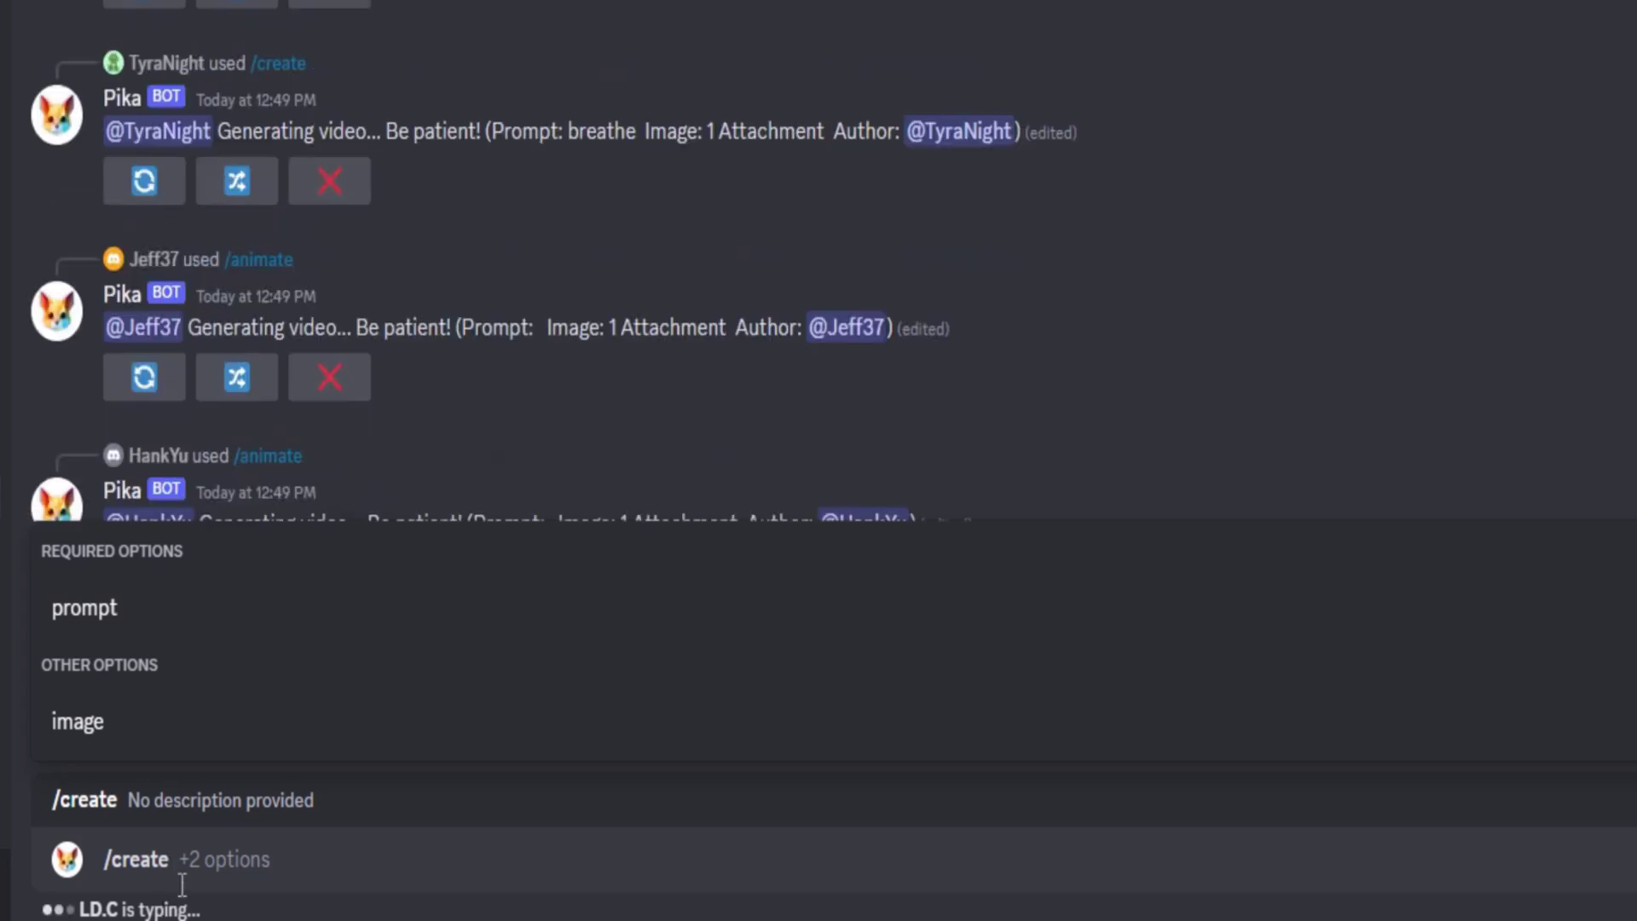
click(77, 722)
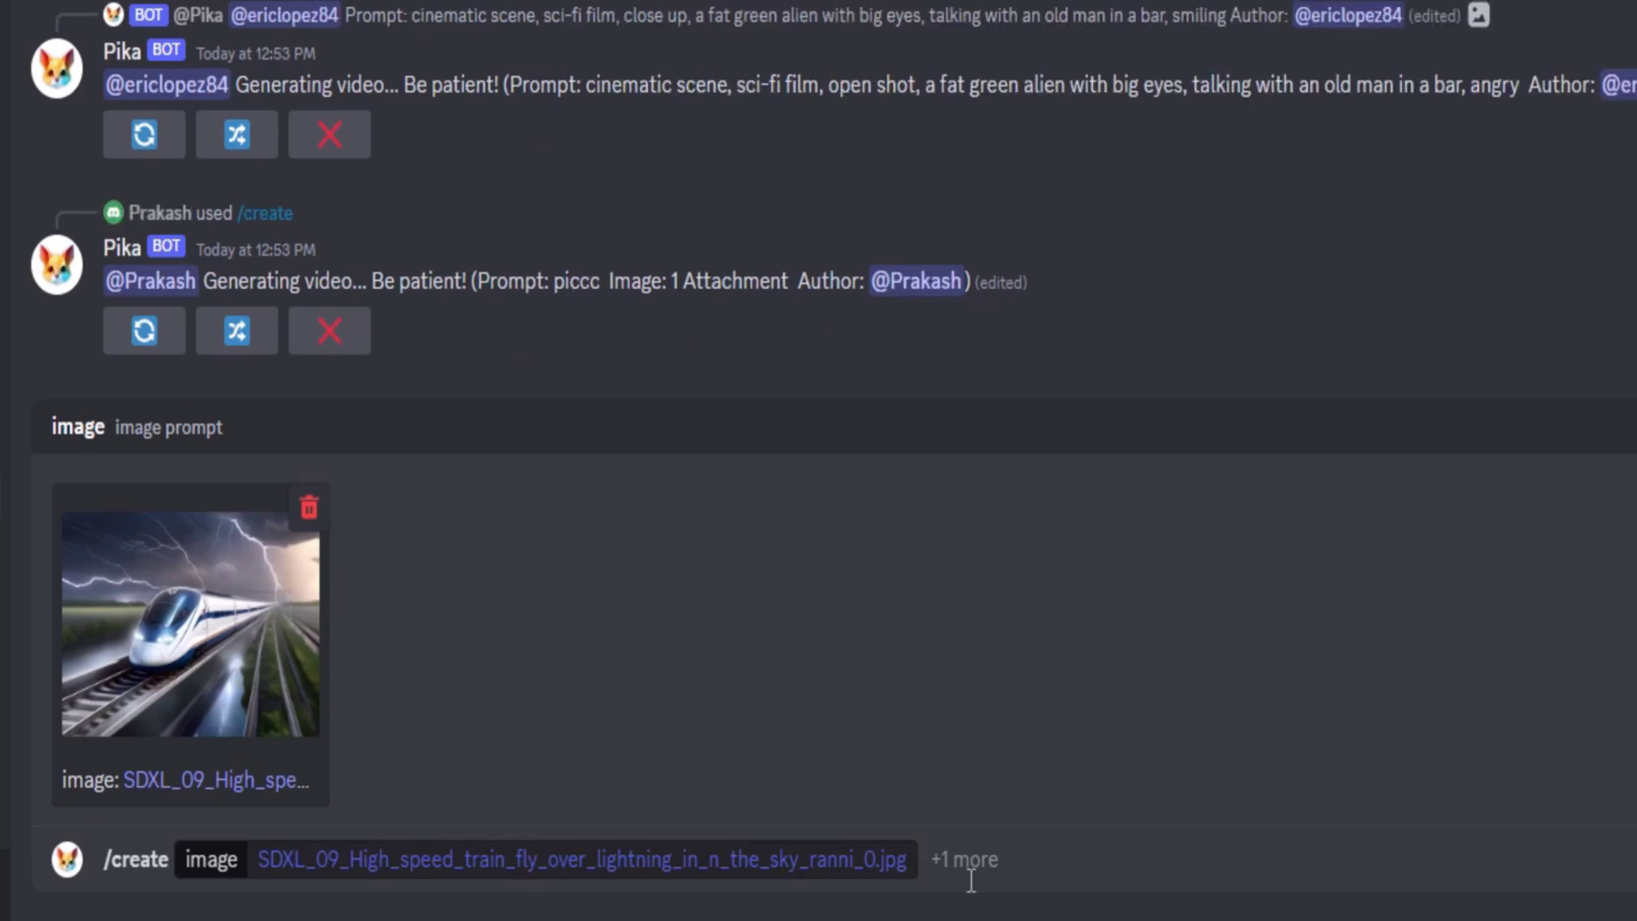
click(1075, 860)
click(86, 348)
text(thunderstorm, train moving, -motion 4)
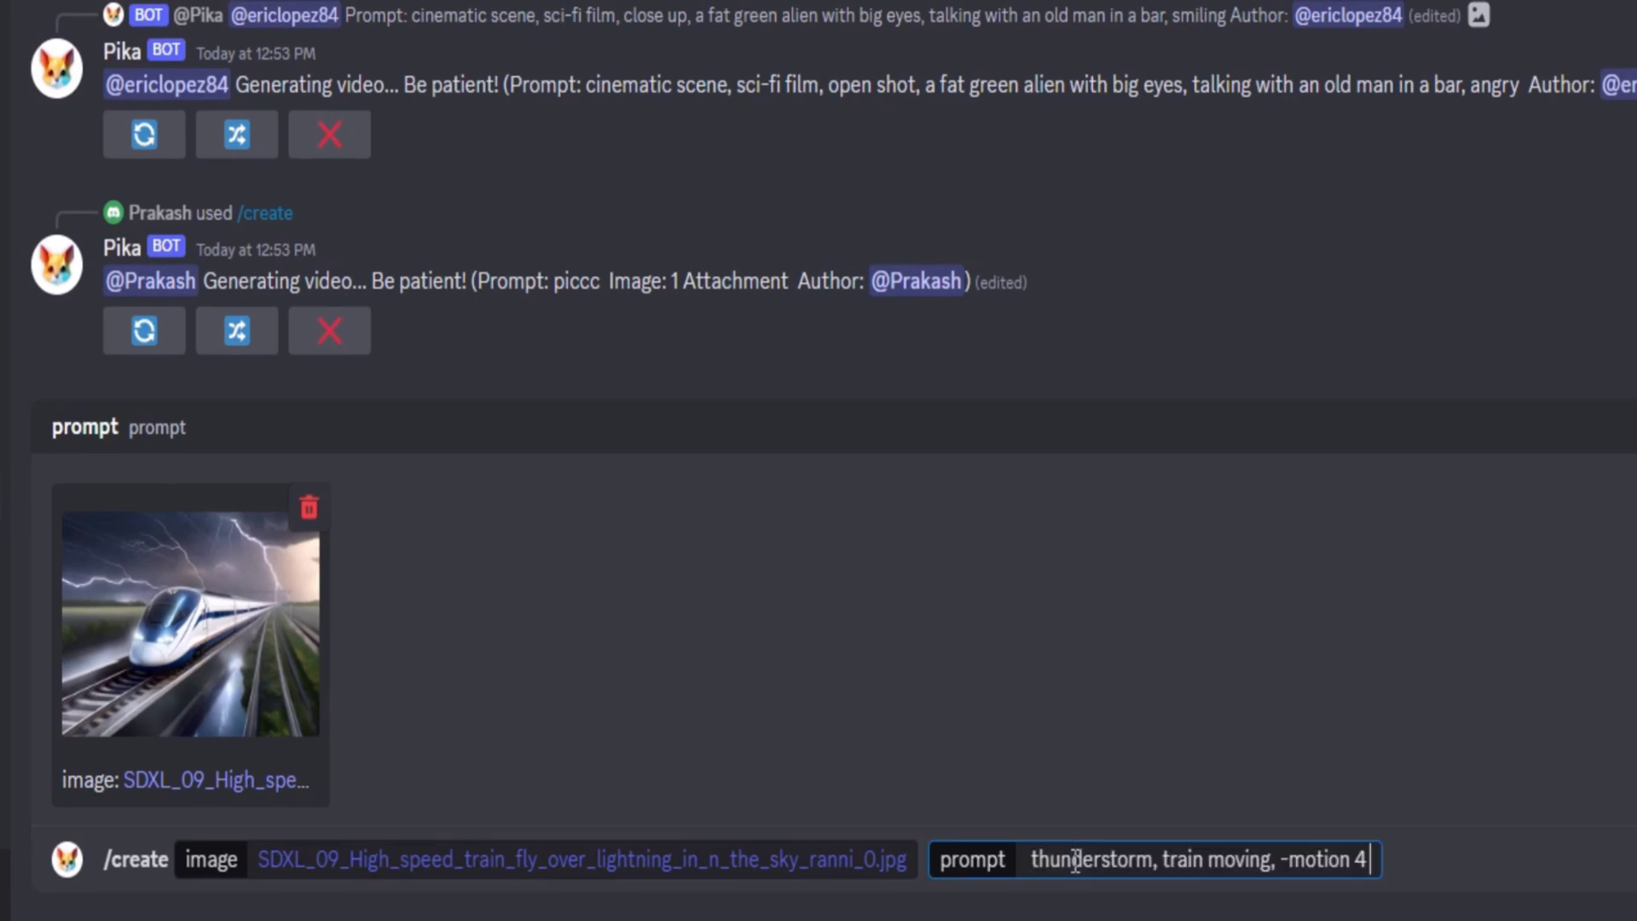
key(Return)
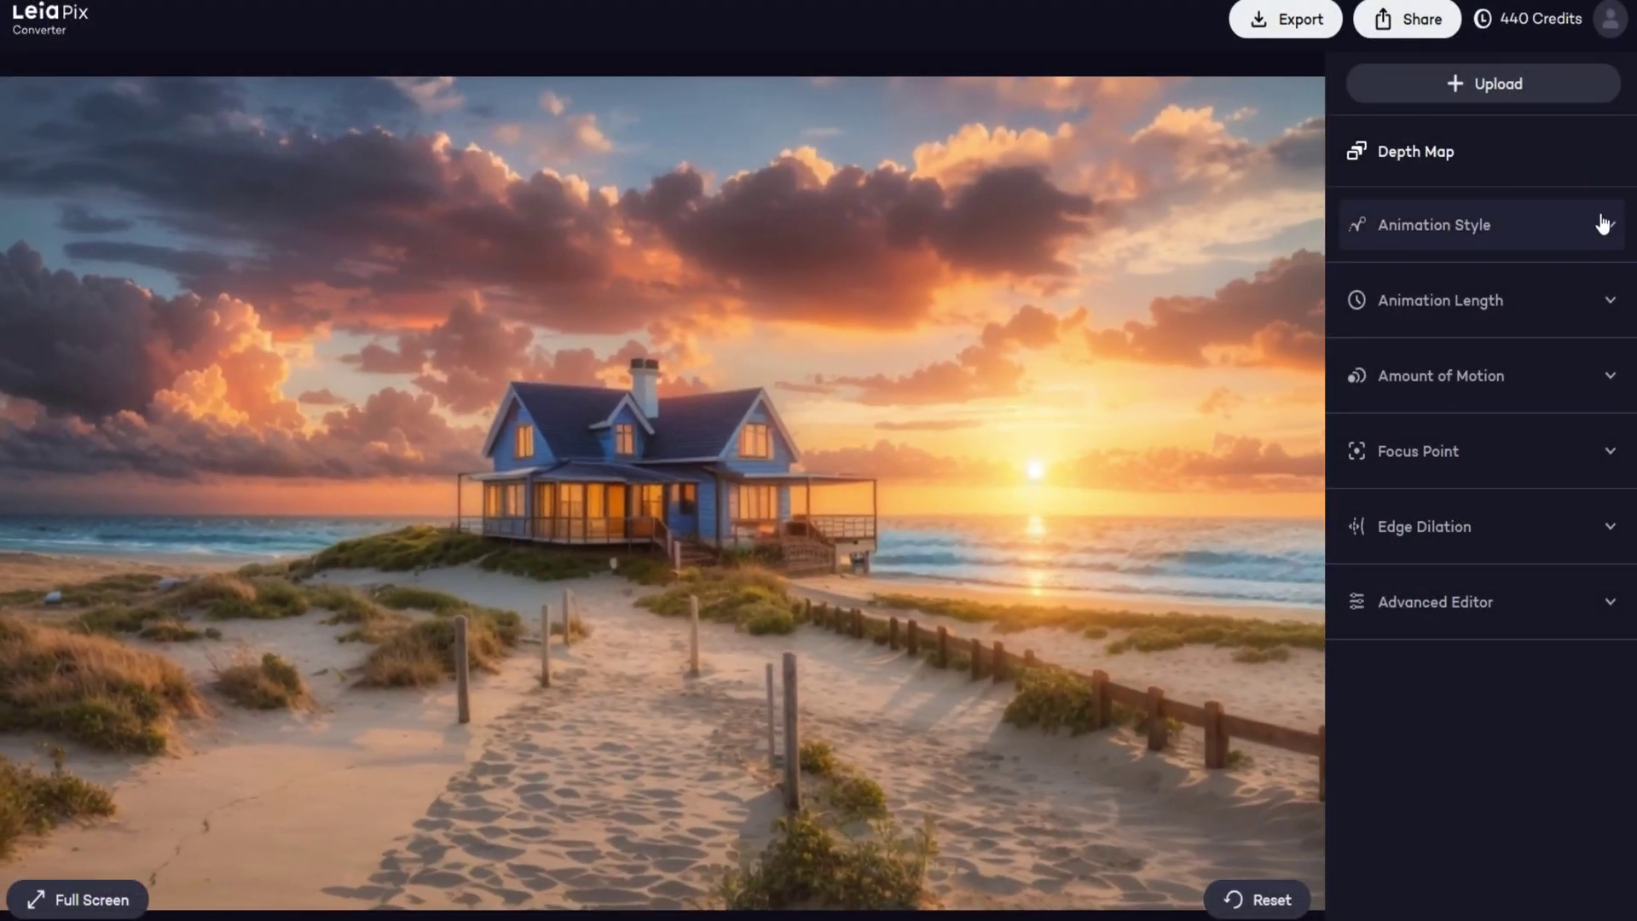
Try the Wide Circle style, return to Perspective, and check the Animation Length setting.
click(1604, 225)
click(1472, 313)
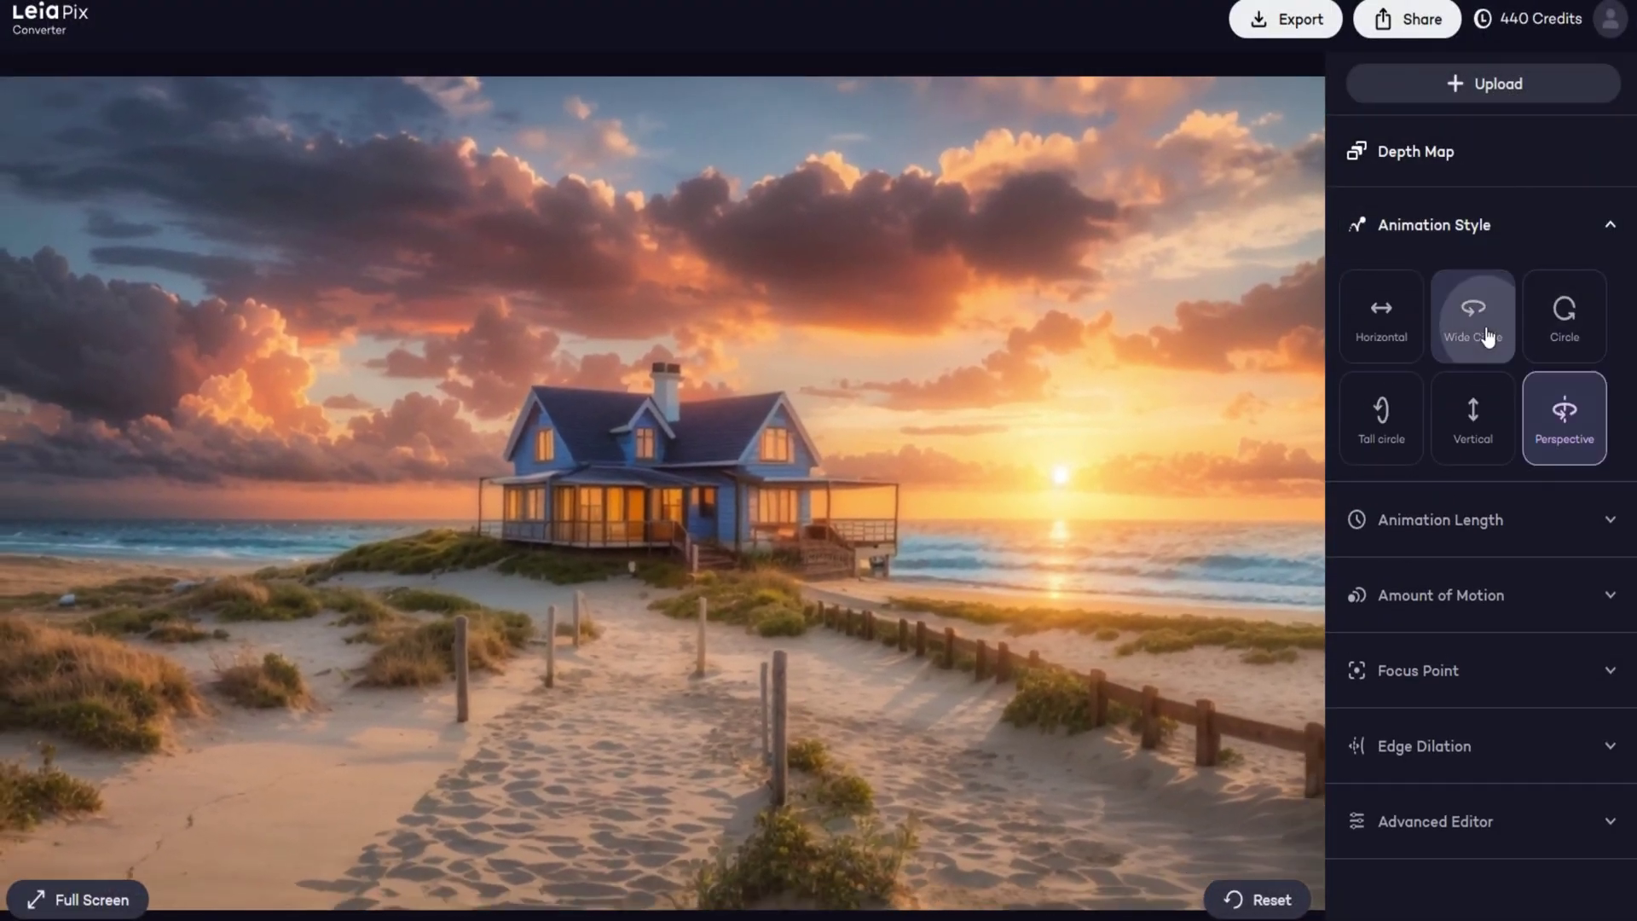
click(1564, 415)
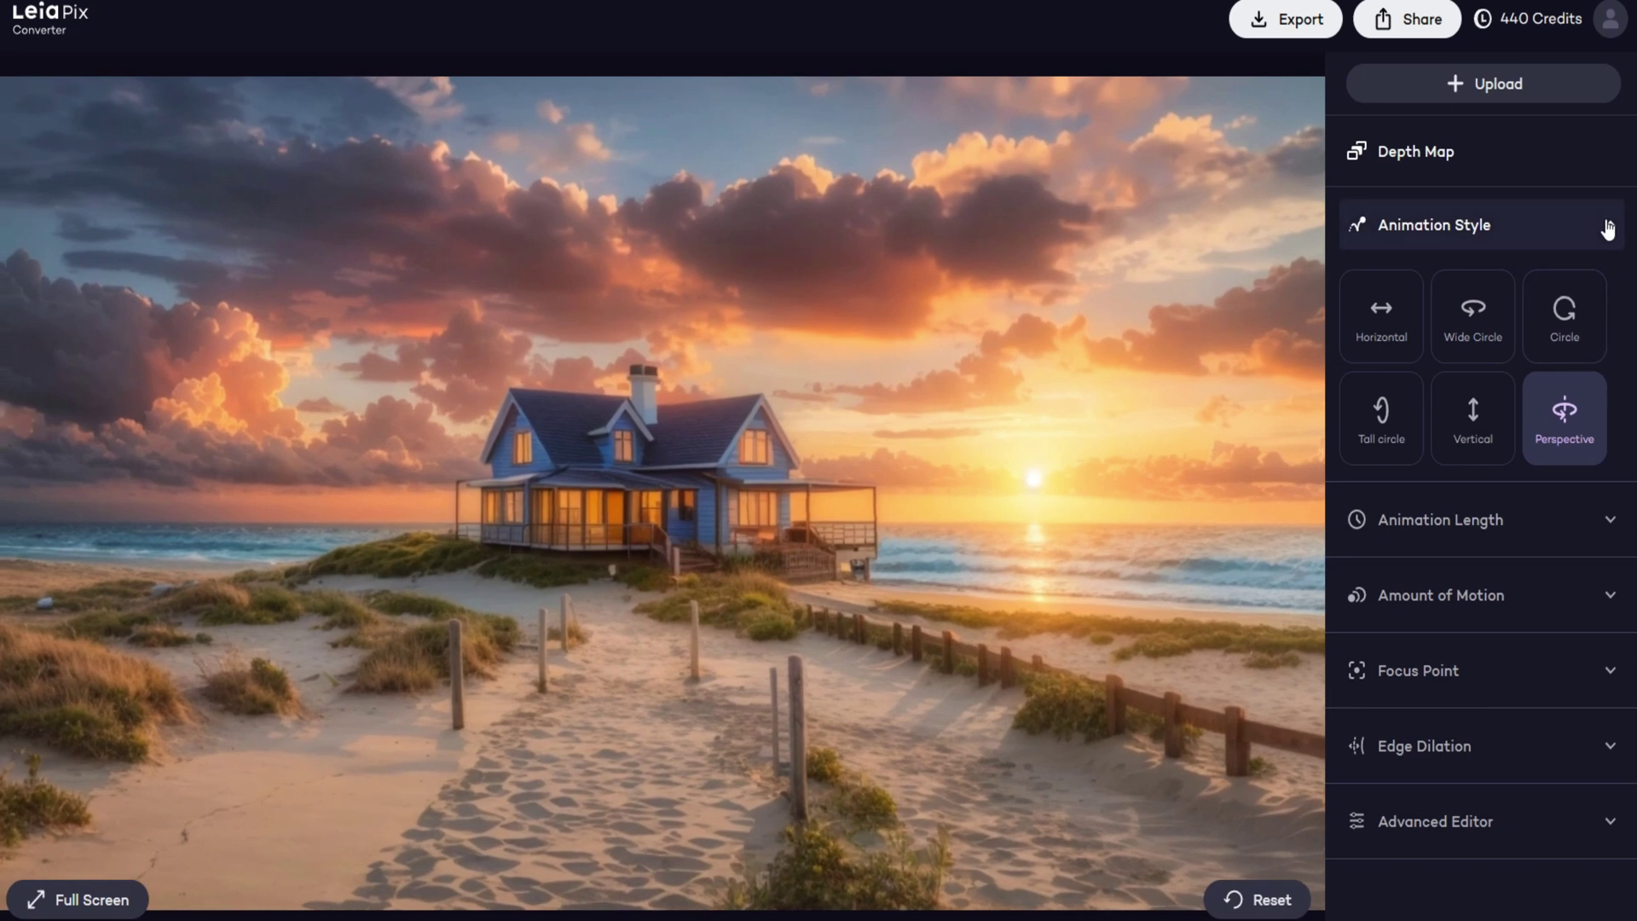
click(1598, 225)
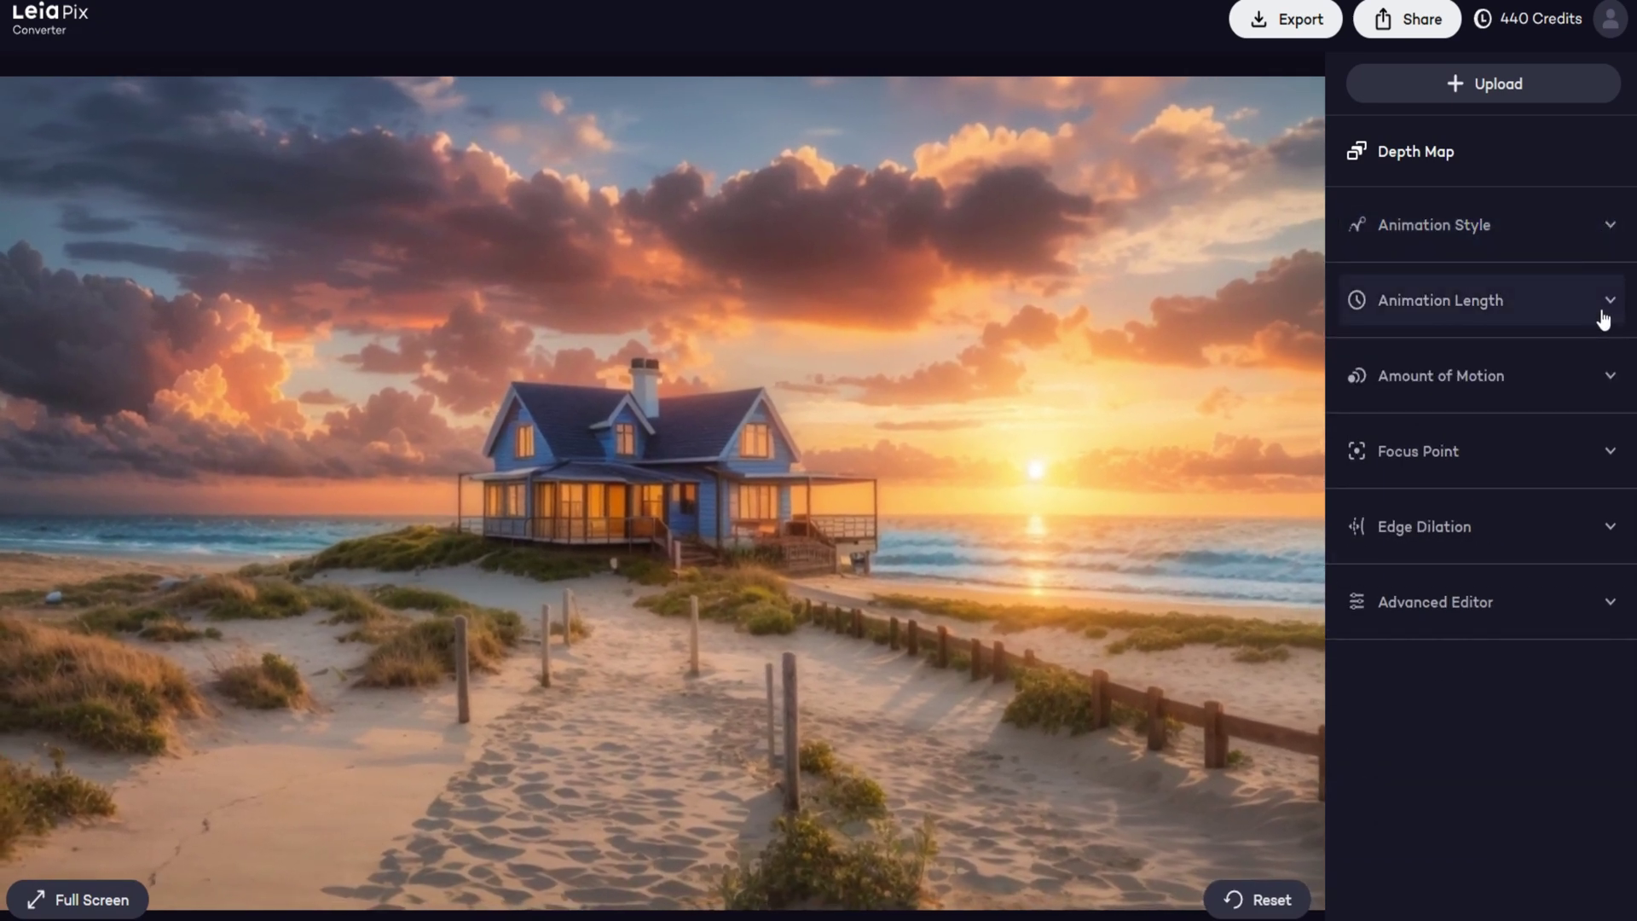
click(1605, 307)
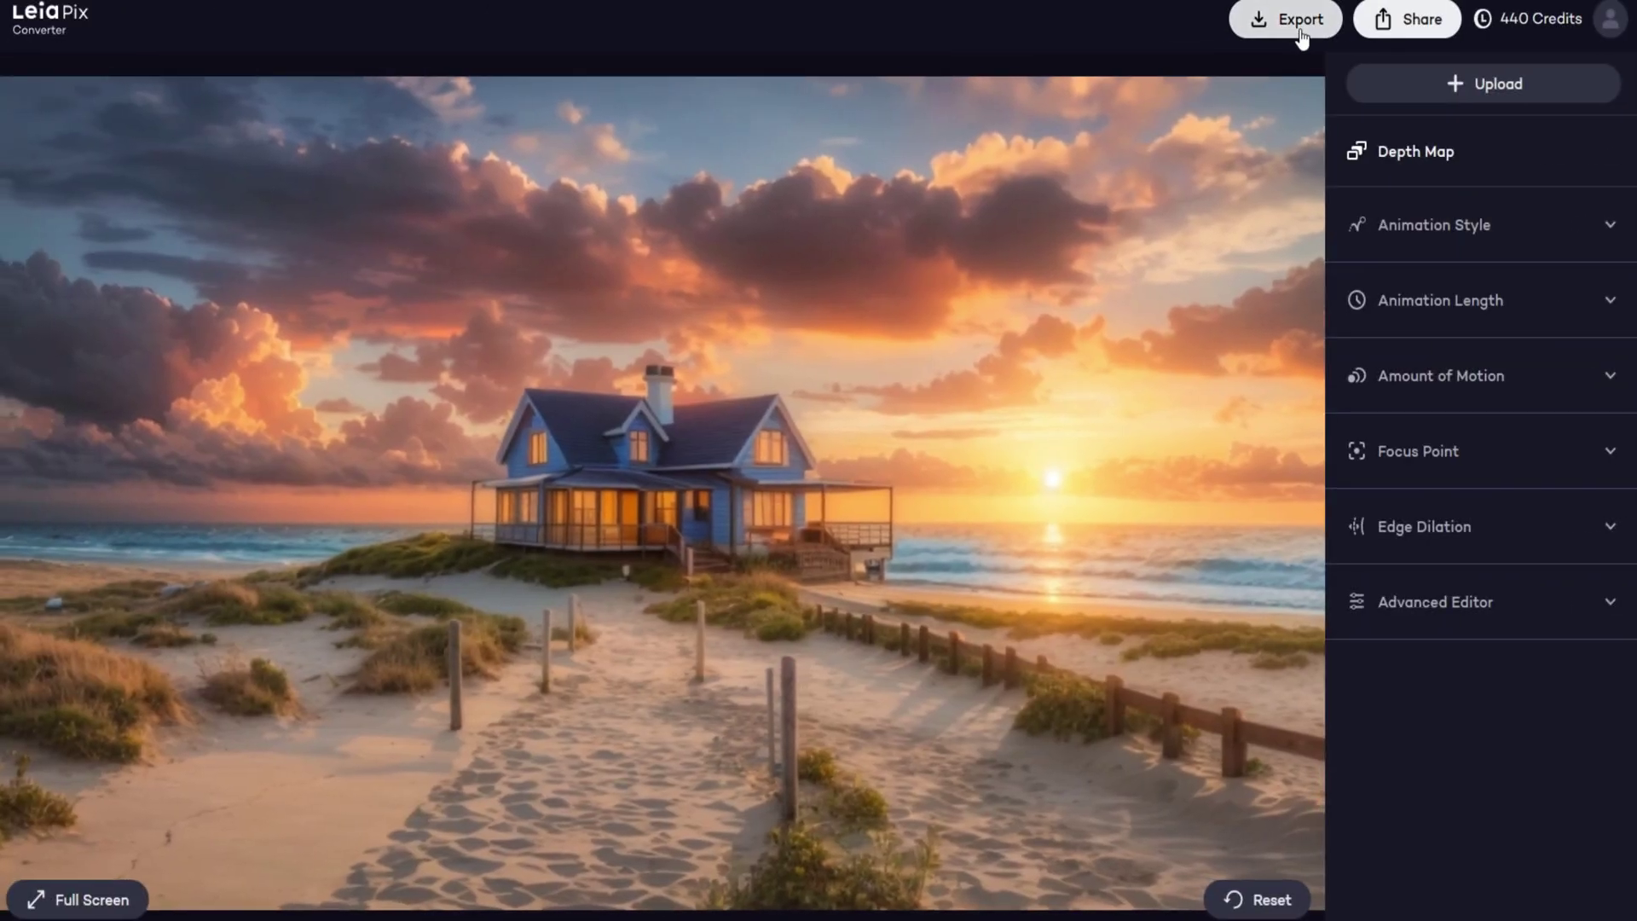